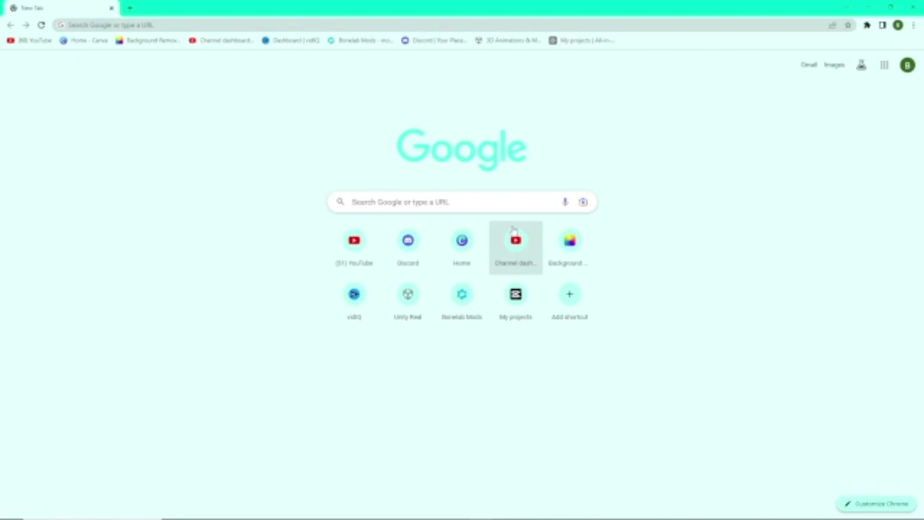
Search Google for 'voice mod' in a new Chrome tab and open the official Voicemod result
click(476, 204)
click(478, 224)
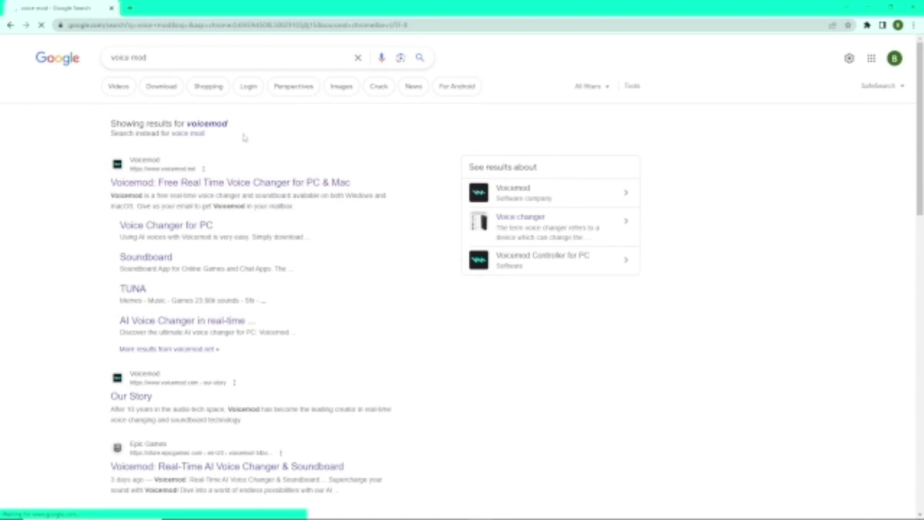
drag(109, 144, 369, 147)
click(359, 212)
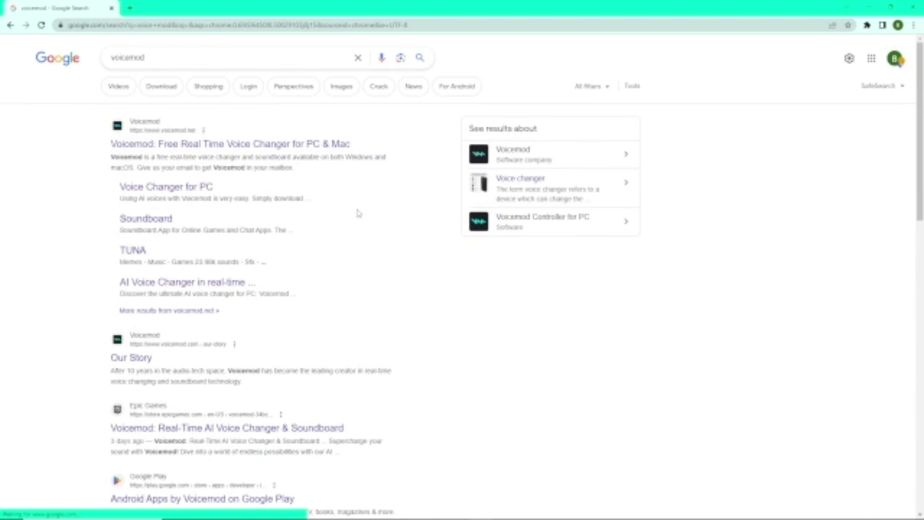
Download VoicemodSetup.exe from the official Voicemod website and run it
click(242, 153)
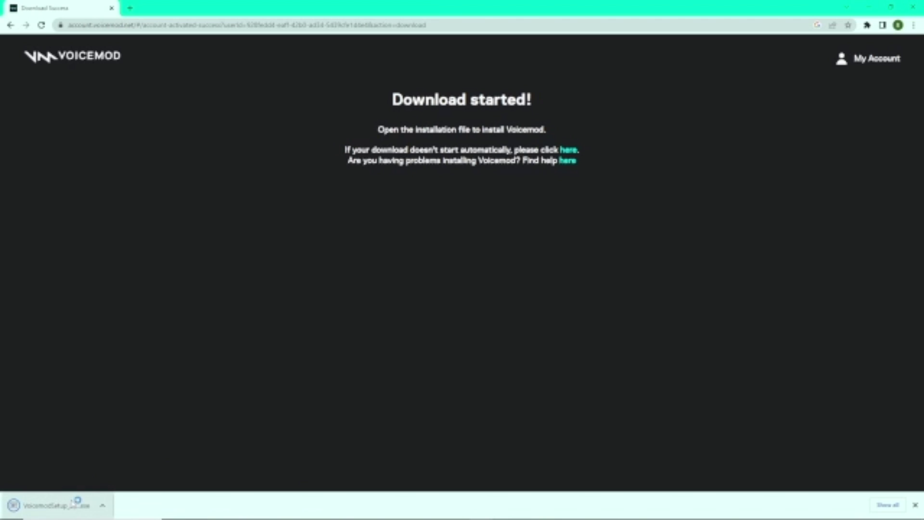
click(71, 503)
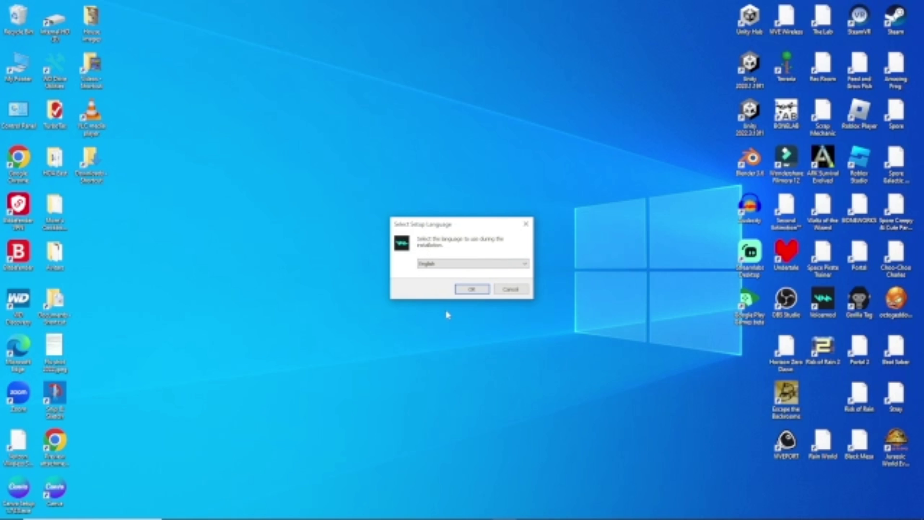
Keep English, close the running Voicemod from the taskbar, and confirm reinstalling over the existing version
click(472, 289)
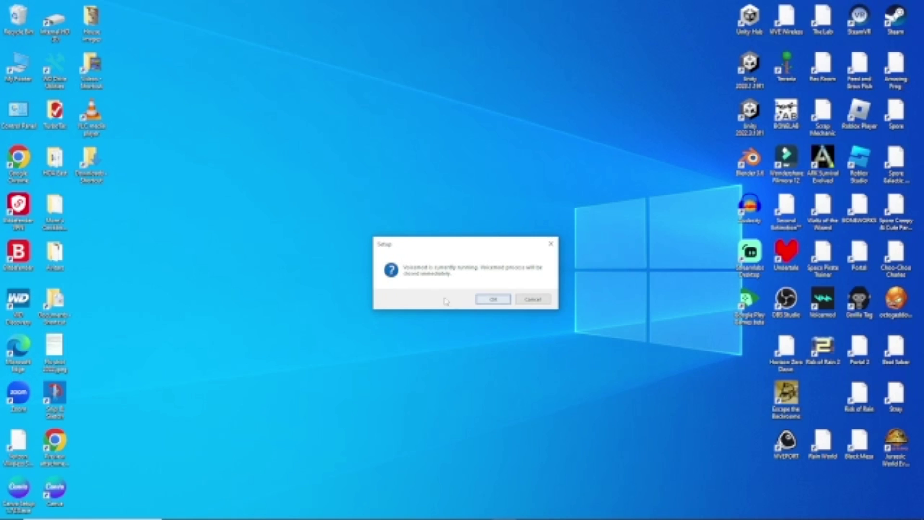
click(496, 299)
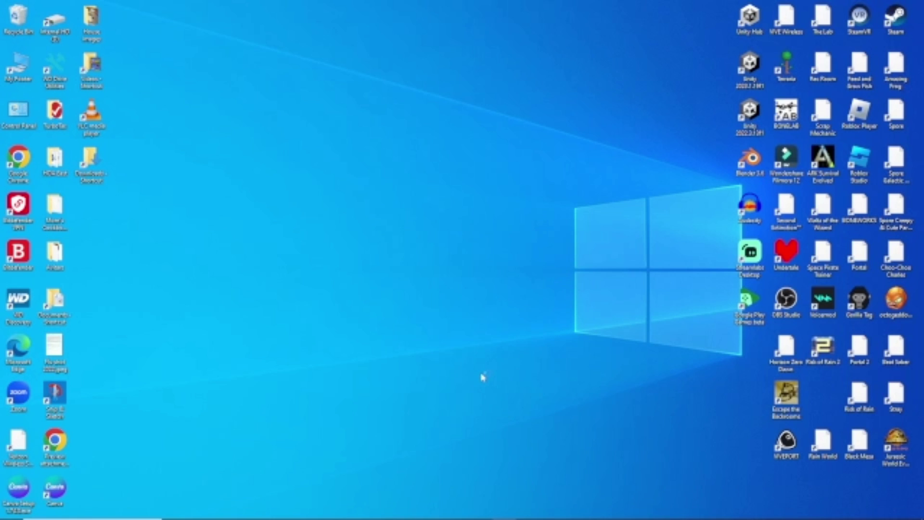
right_click(504, 510)
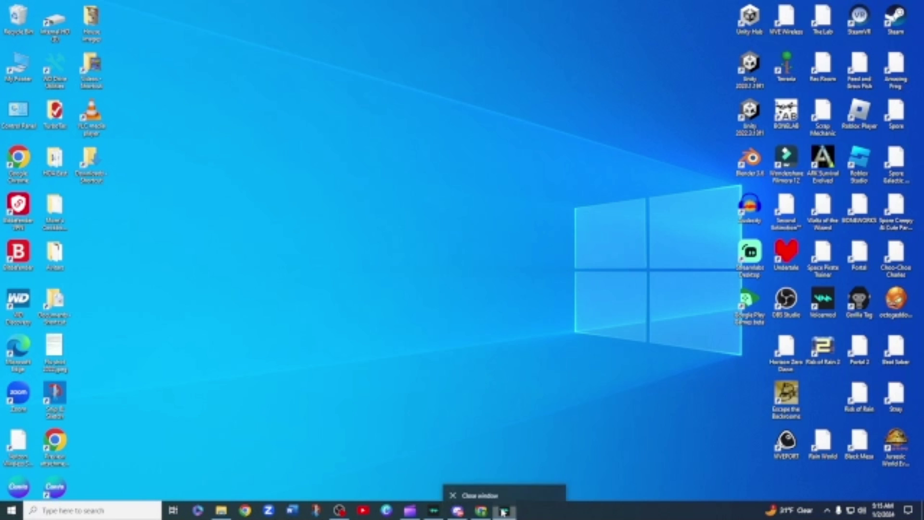
click(499, 491)
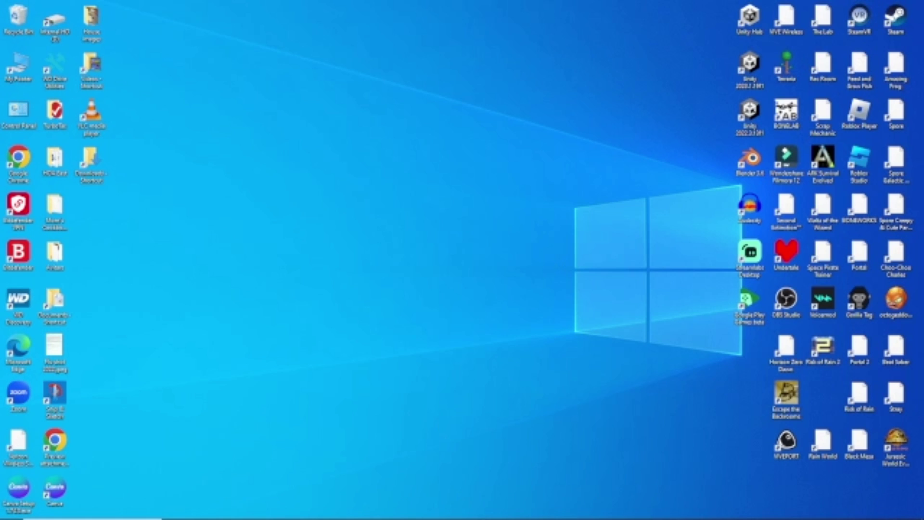
click(505, 511)
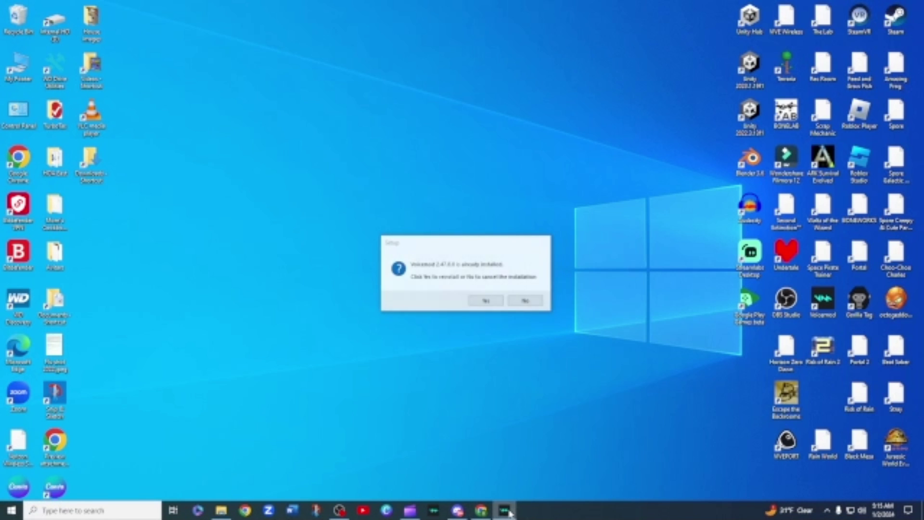
click(485, 302)
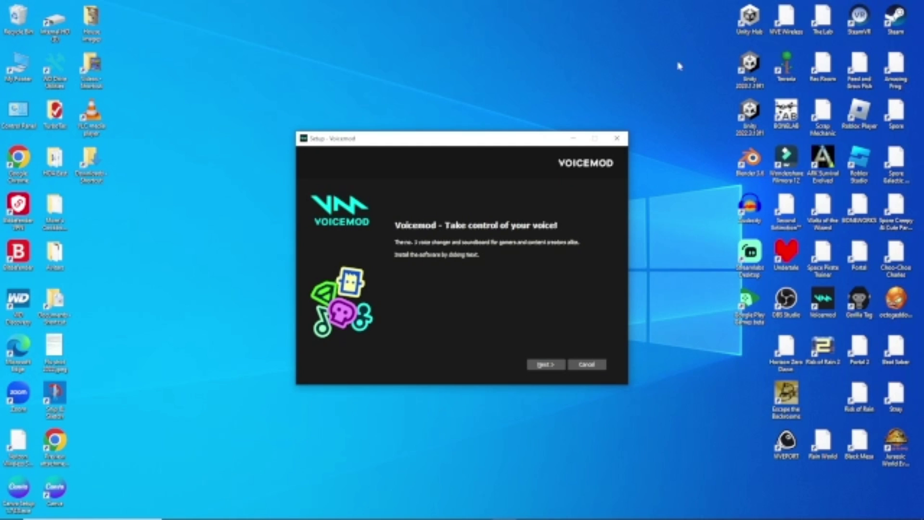
Accept the Voicemod licence agreement and run the installation through to the completion page
click(552, 367)
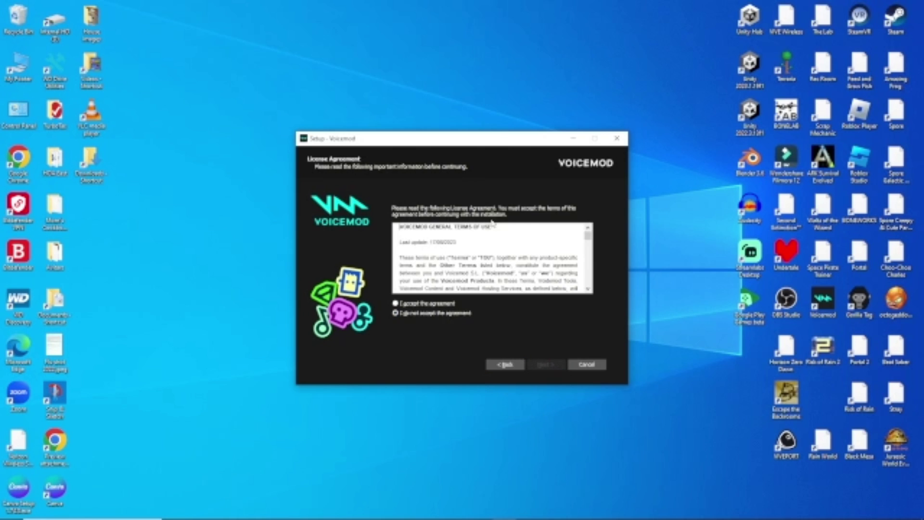
click(396, 303)
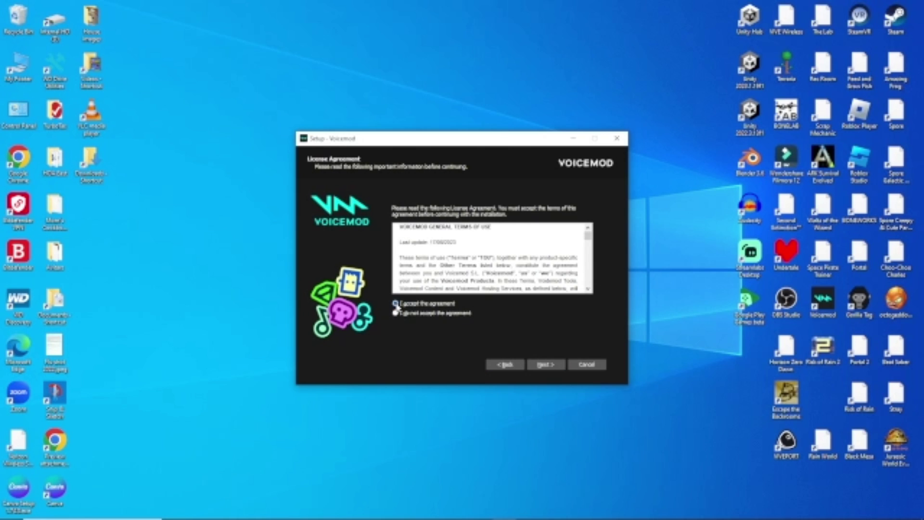
click(544, 365)
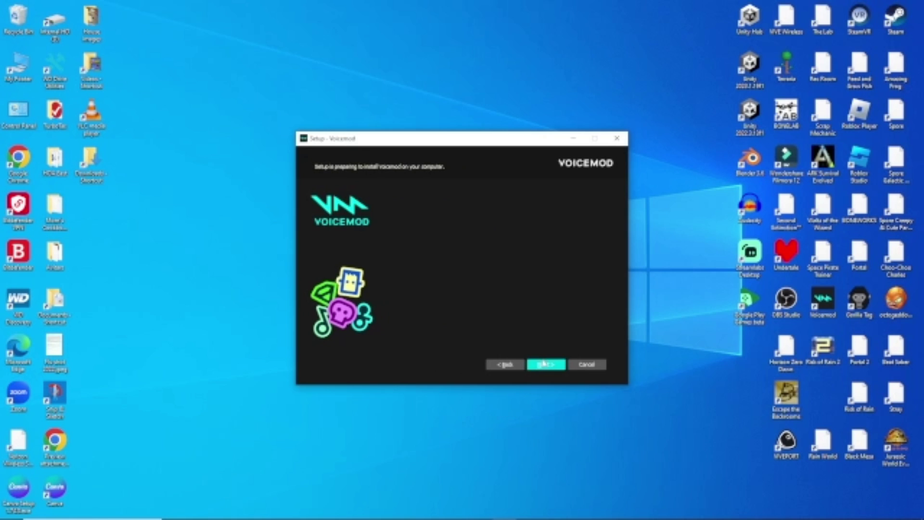
click(544, 364)
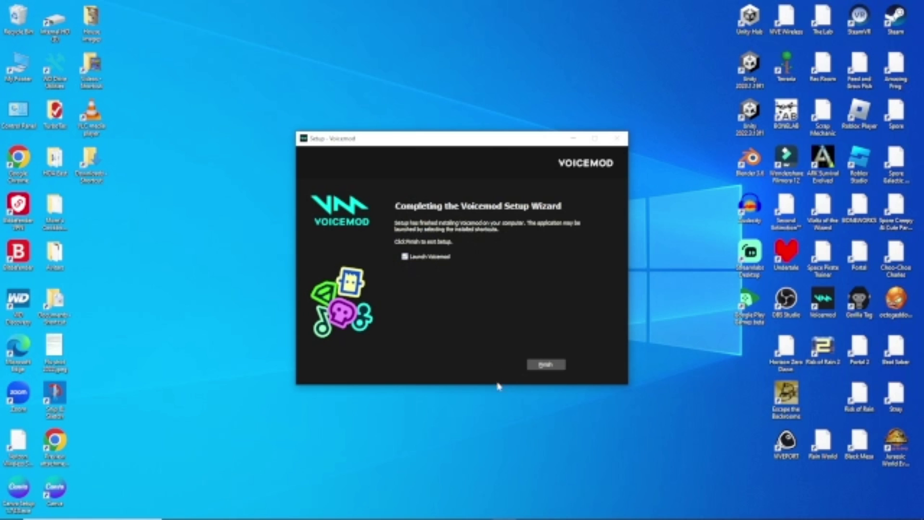
Finish the setup wizard and reveal the hidden tray icons showing Voicemod running
click(537, 368)
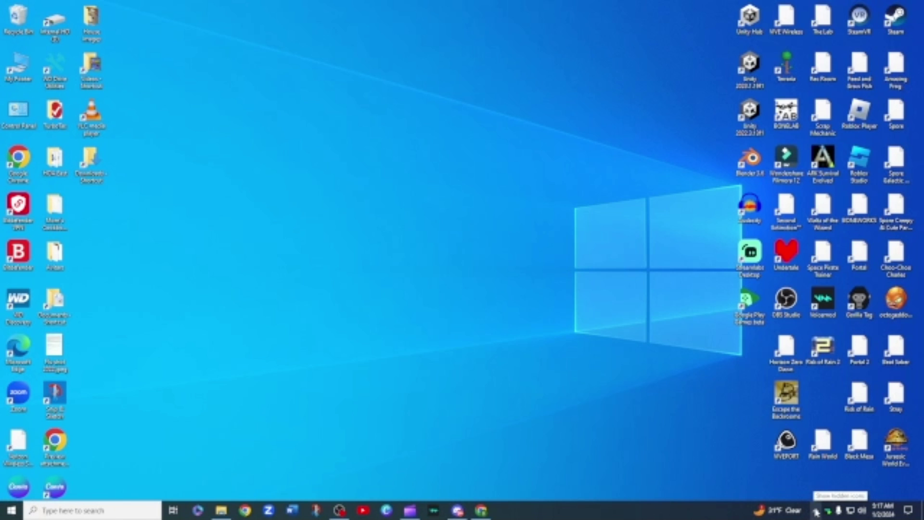
click(817, 512)
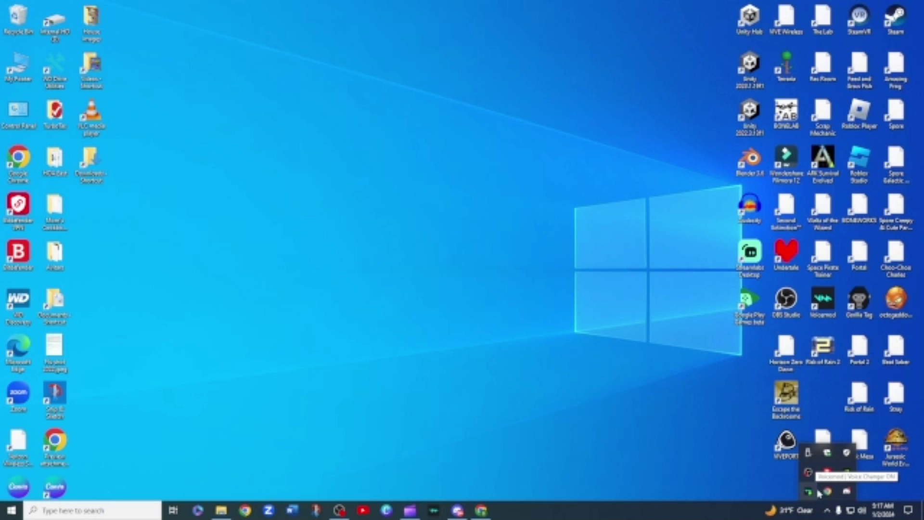
Open Voicemod from the tray and look through Favorites, Your Custom Voices and the ALL voice list
click(809, 492)
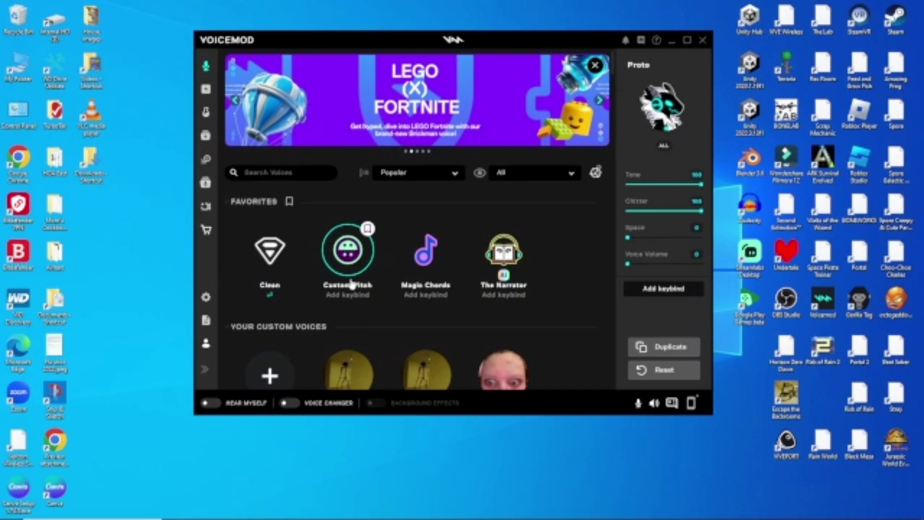
scroll(352, 283, down, 10)
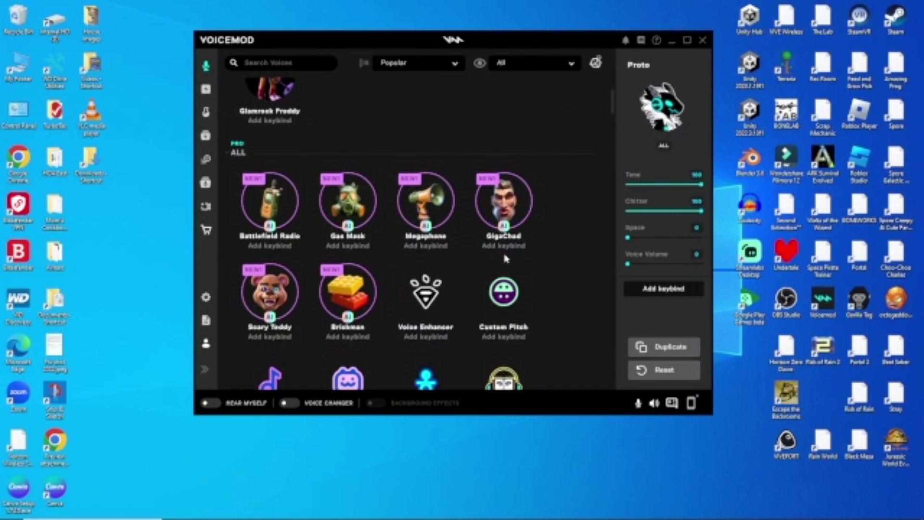
scroll(289, 222, down, 8)
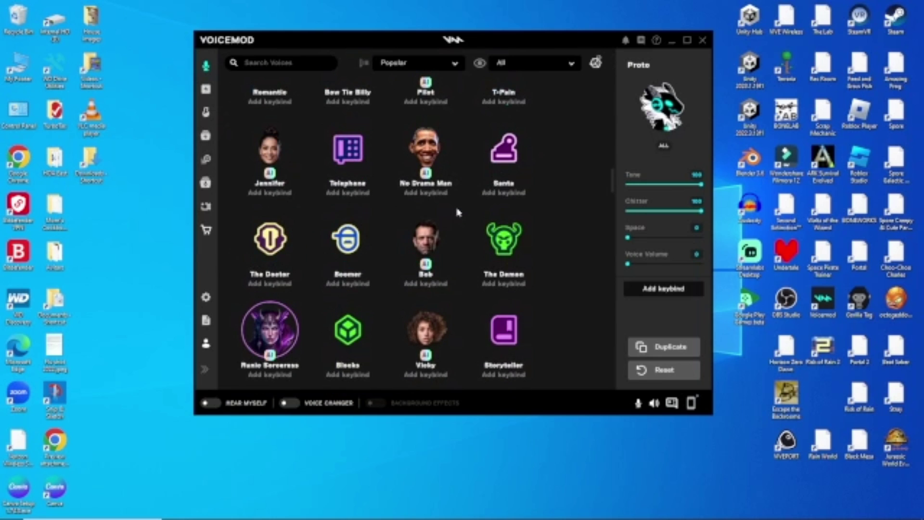
scroll(458, 212, down, 15)
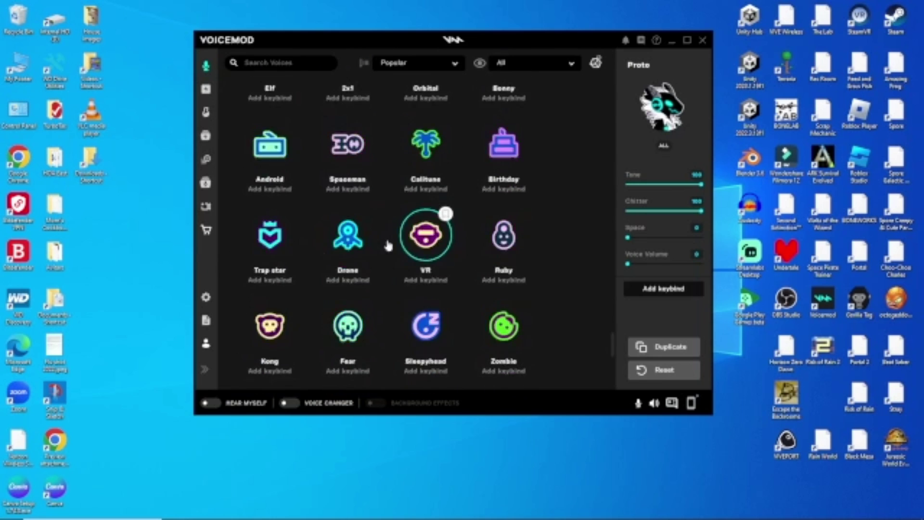
scroll(389, 246, down, 15)
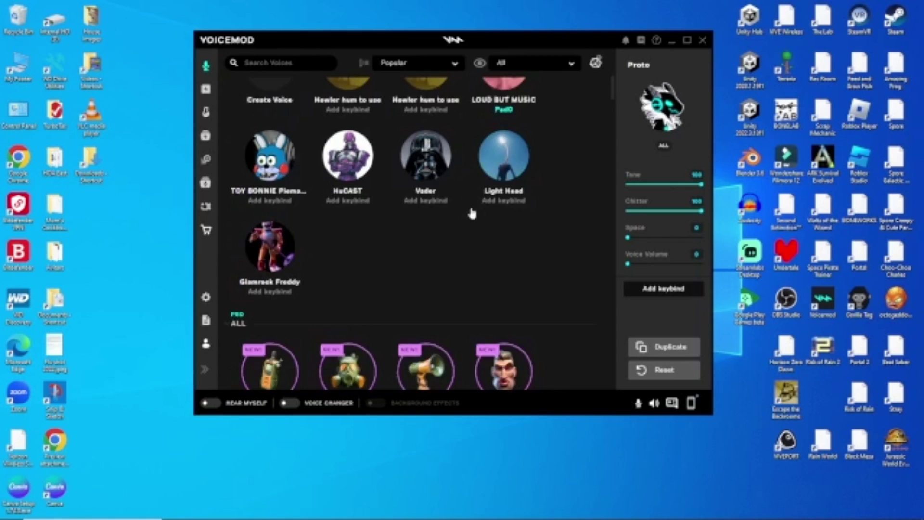
scroll(467, 222, up, 20)
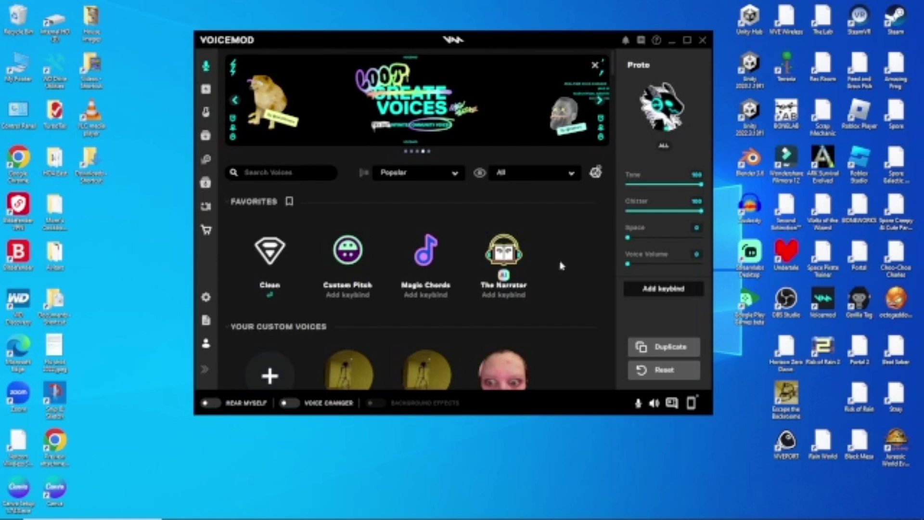
scroll(469, 277, down, 10)
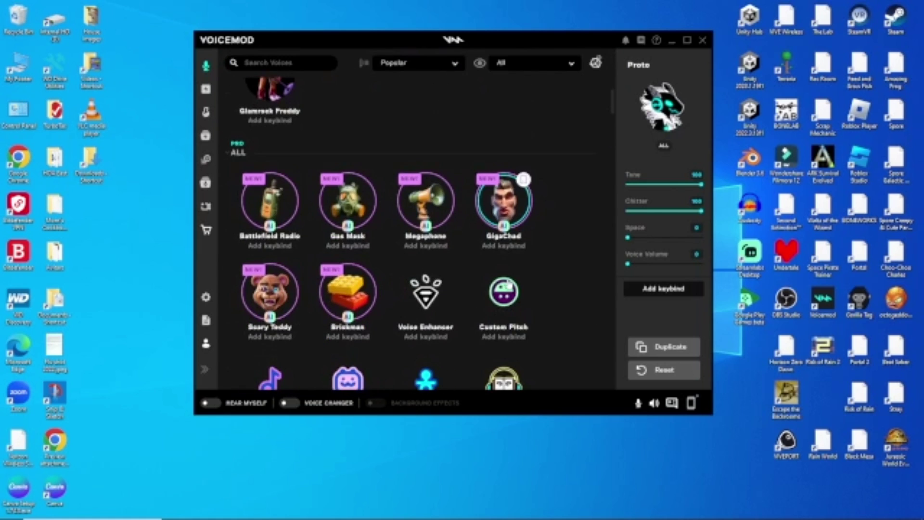
scroll(504, 301, up, 10)
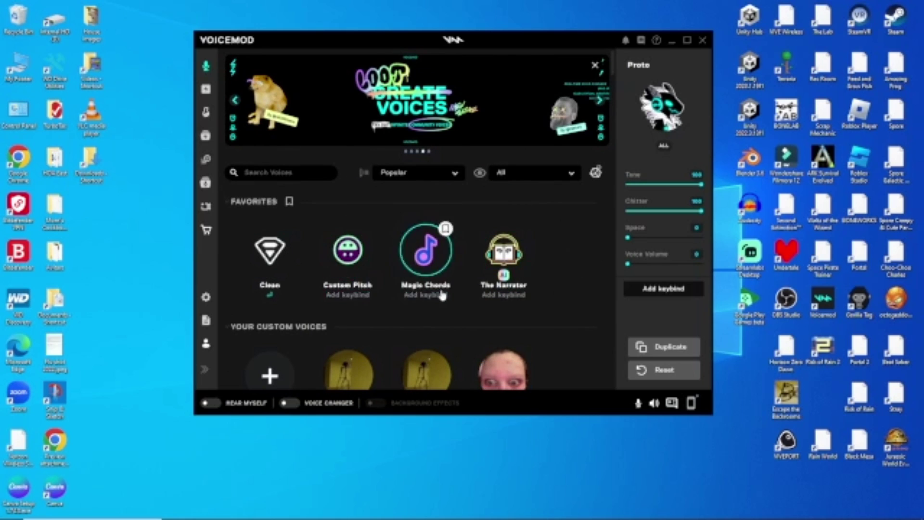
scroll(439, 295, down, 5)
scroll(454, 255, up, 6)
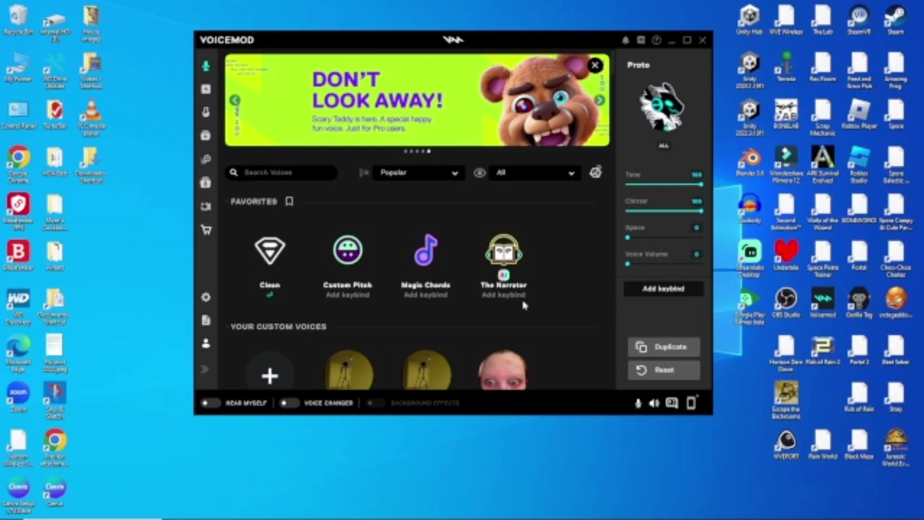
Select the Custom Pitch voice and raise its pitch to 100
click(343, 255)
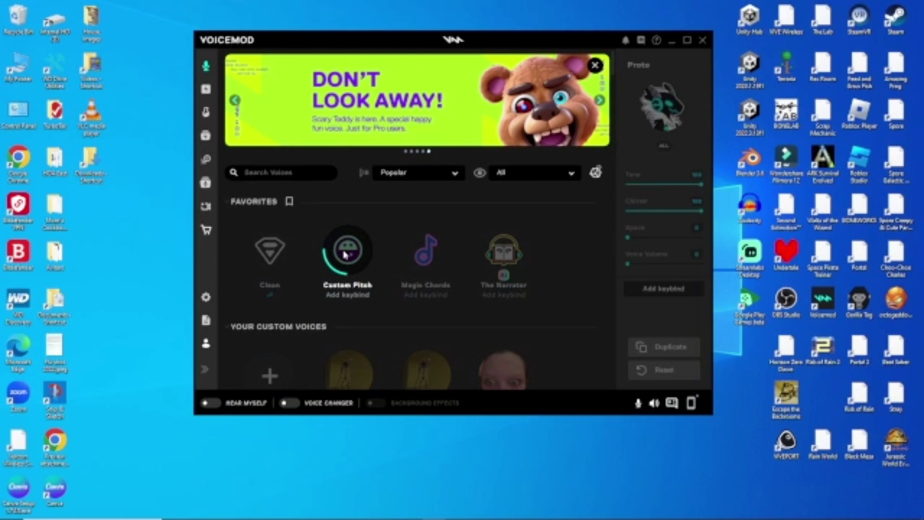
scroll(554, 231, down, 2)
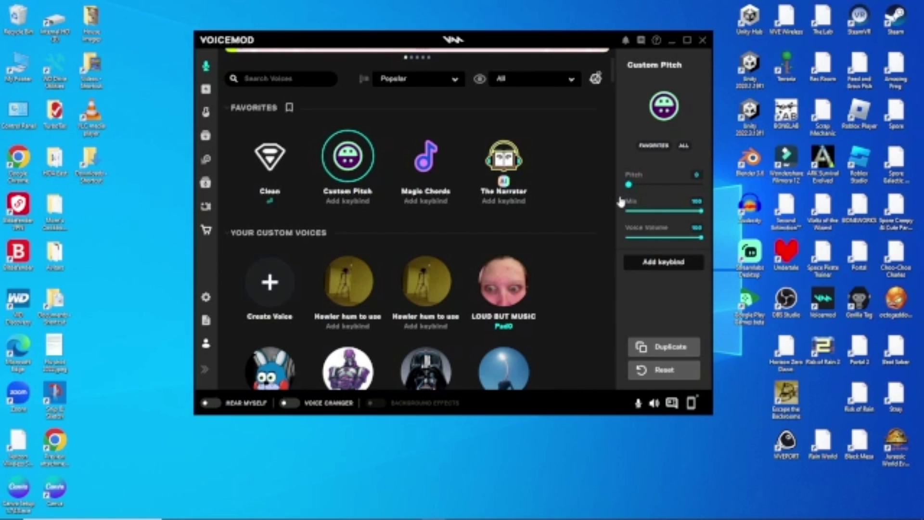
drag(627, 188, 831, 231)
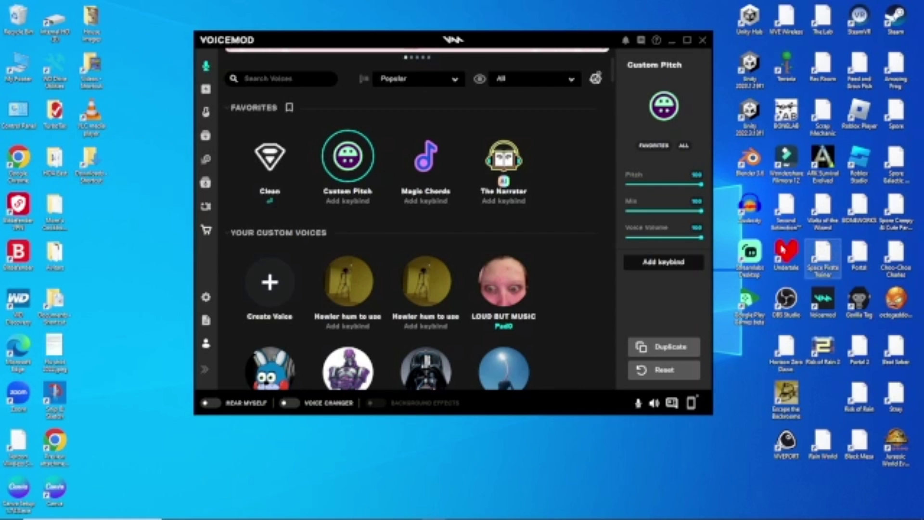
Browse the full voice list, then switch to the Soundboard
scroll(577, 219, down, 3)
scroll(594, 252, up, 5)
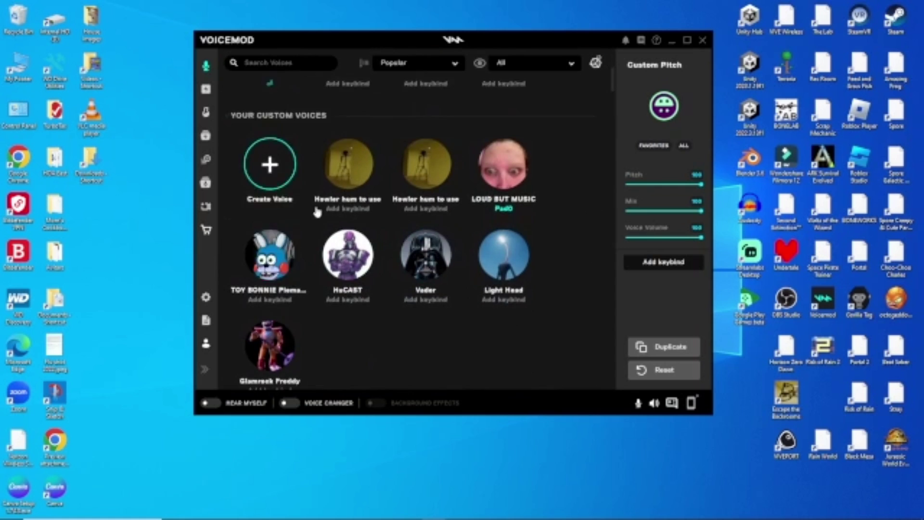
scroll(399, 304, down, 3)
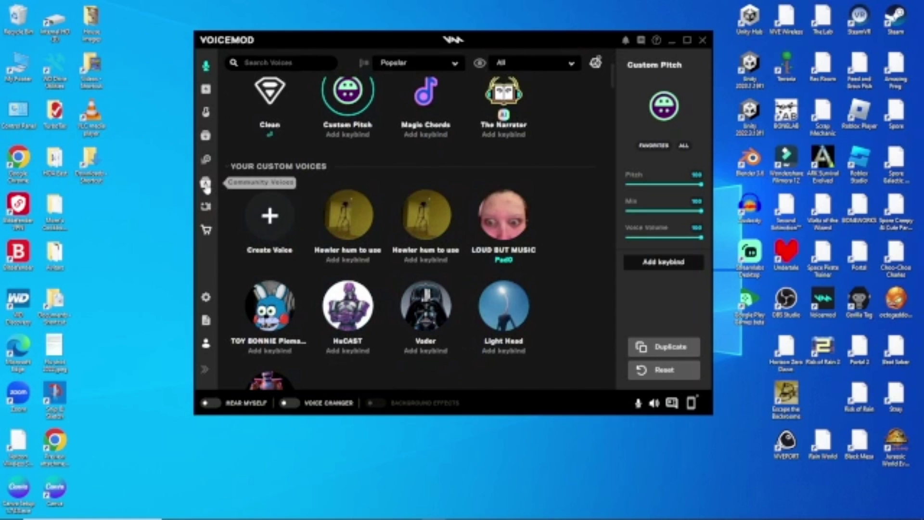
scroll(462, 294, down, 9)
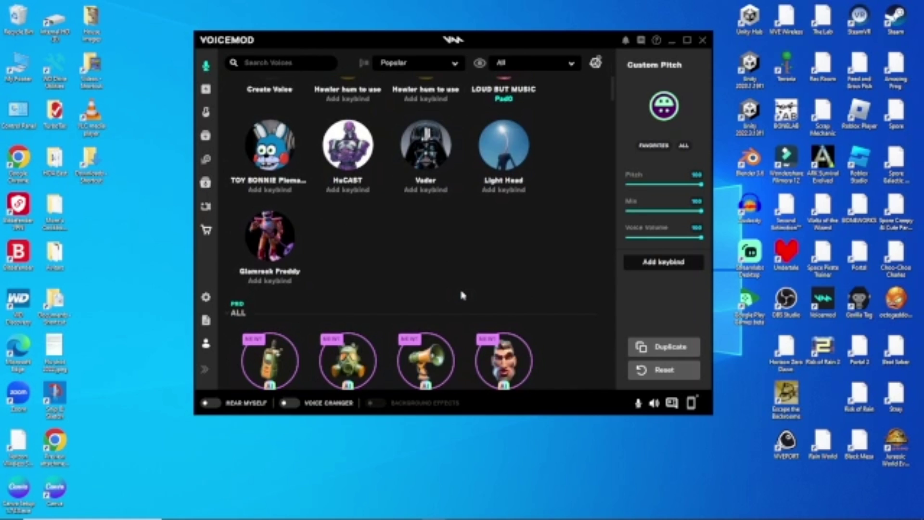
scroll(527, 310, down, 5)
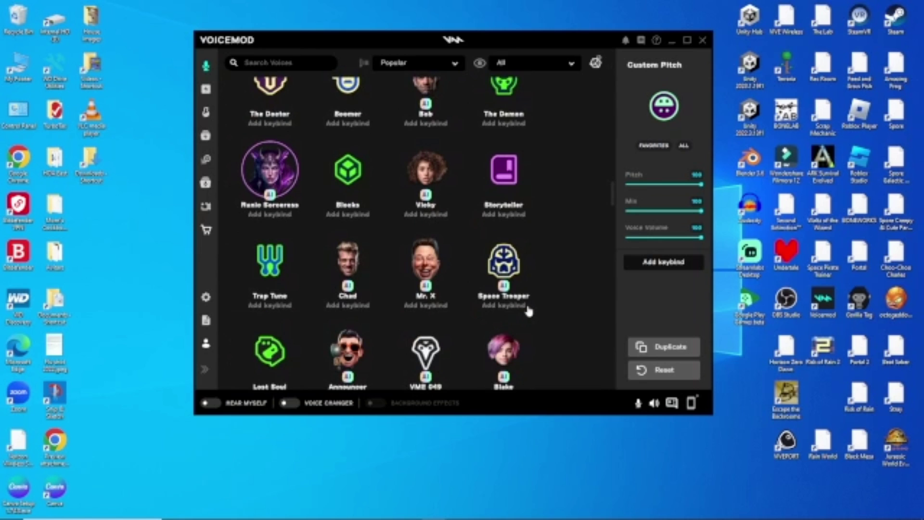
scroll(530, 313, down, 3)
scroll(299, 231, down, 10)
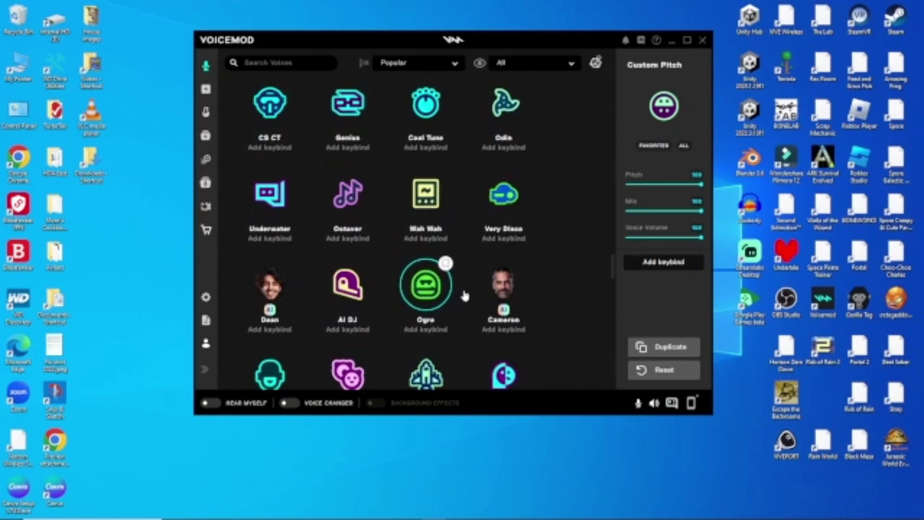
scroll(463, 298, up, 7)
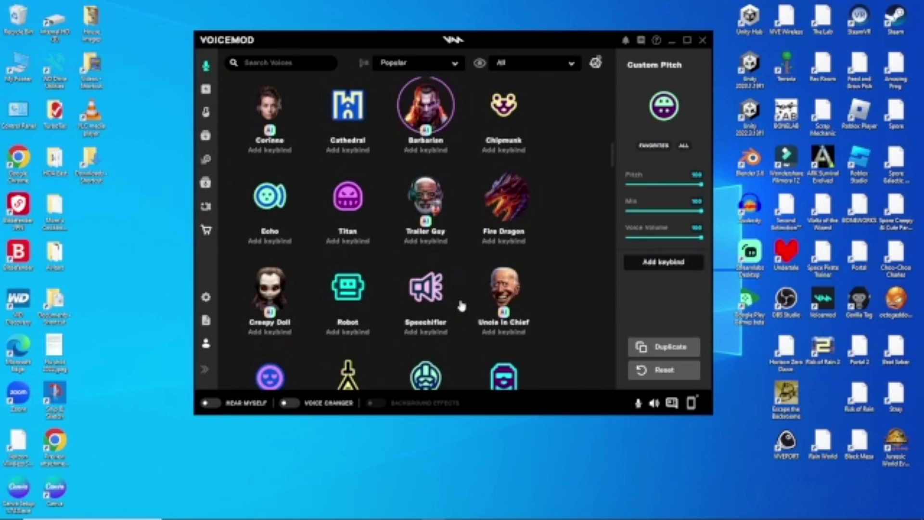
scroll(462, 305, down, 2)
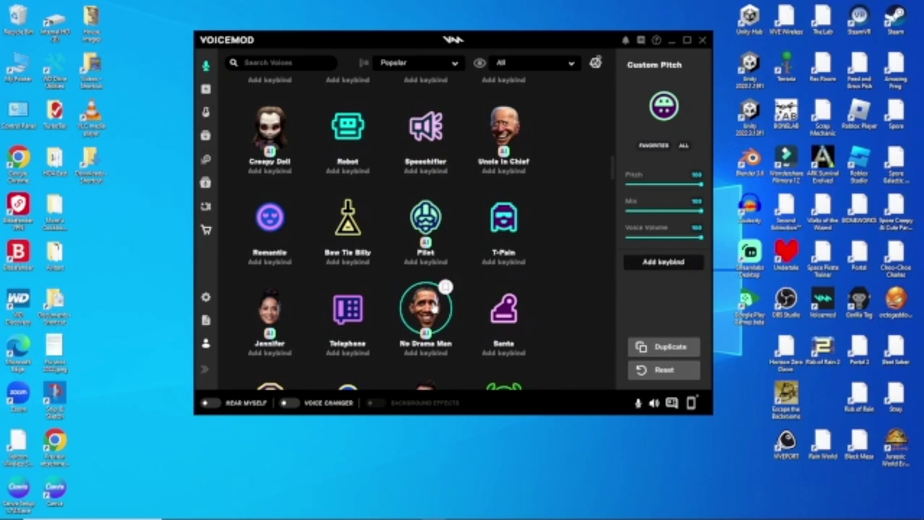
scroll(565, 323, down, 5)
scroll(565, 324, down, 3)
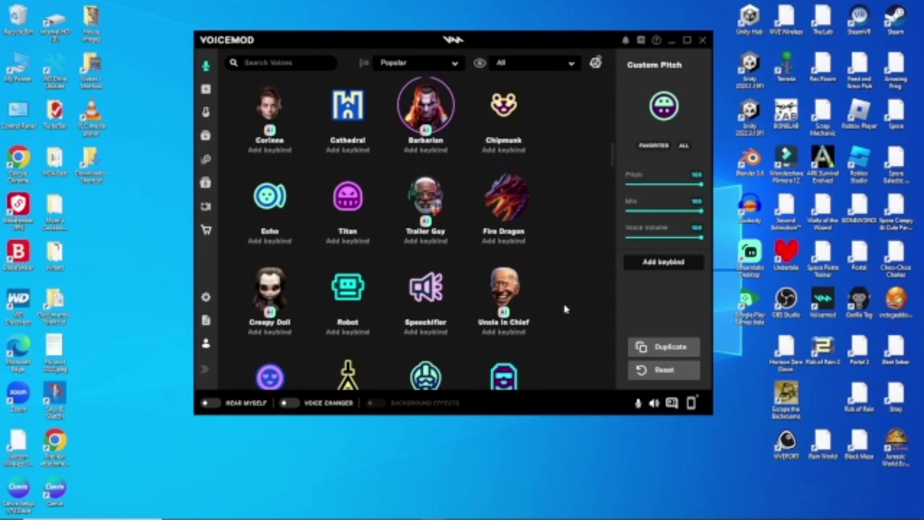
scroll(565, 309, up, 6)
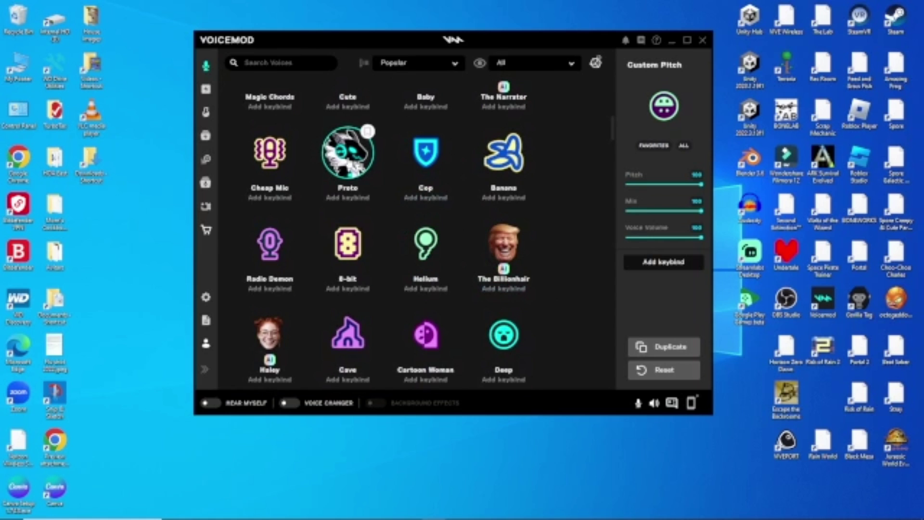
click(206, 89)
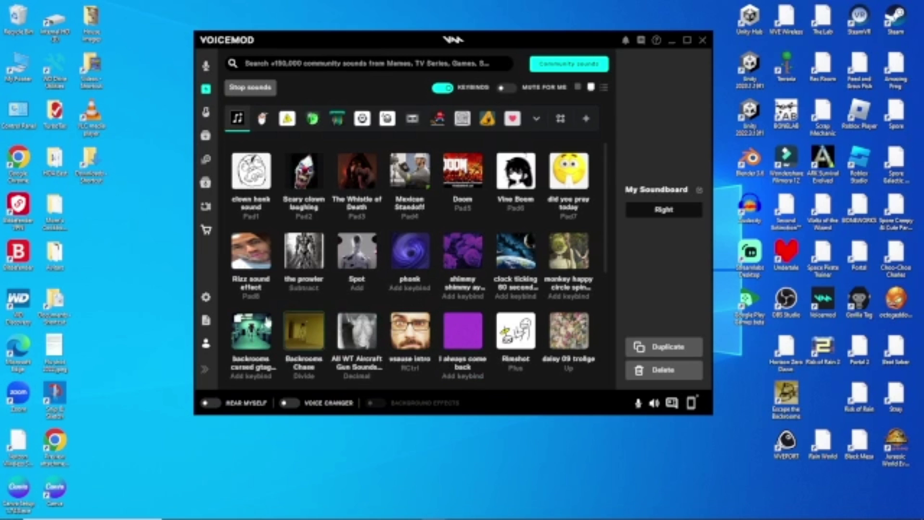
Play the vsause intro, Rizz (KP_8 keybind) and The Whistle of Death sounds, then select Scary clown laughing
scroll(504, 246, down, 4)
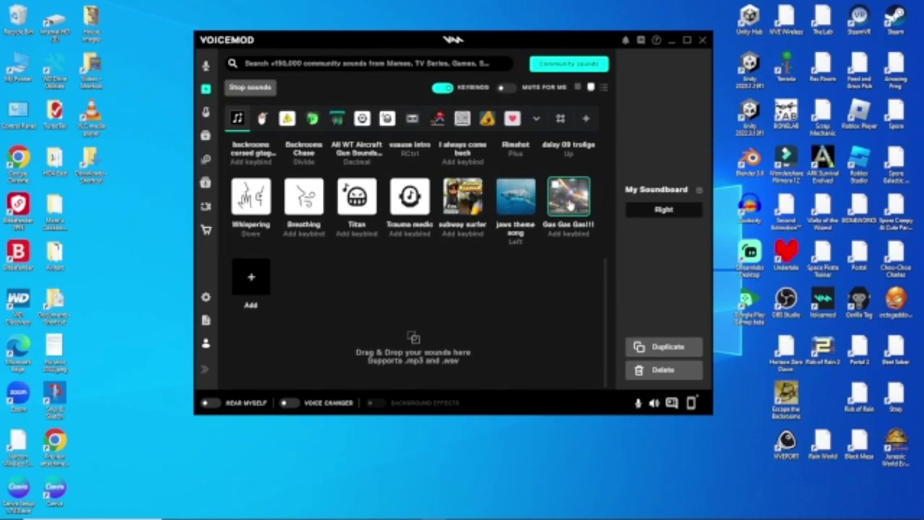
scroll(571, 206, up, 5)
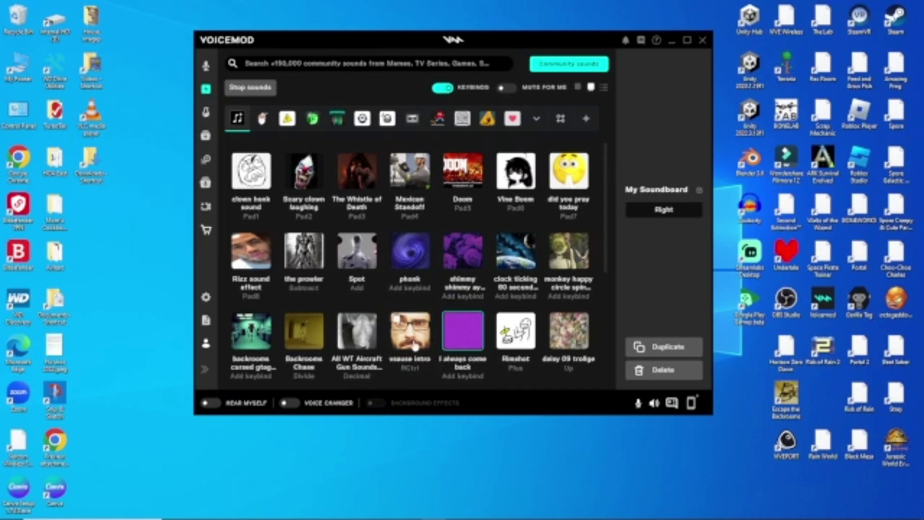
click(415, 337)
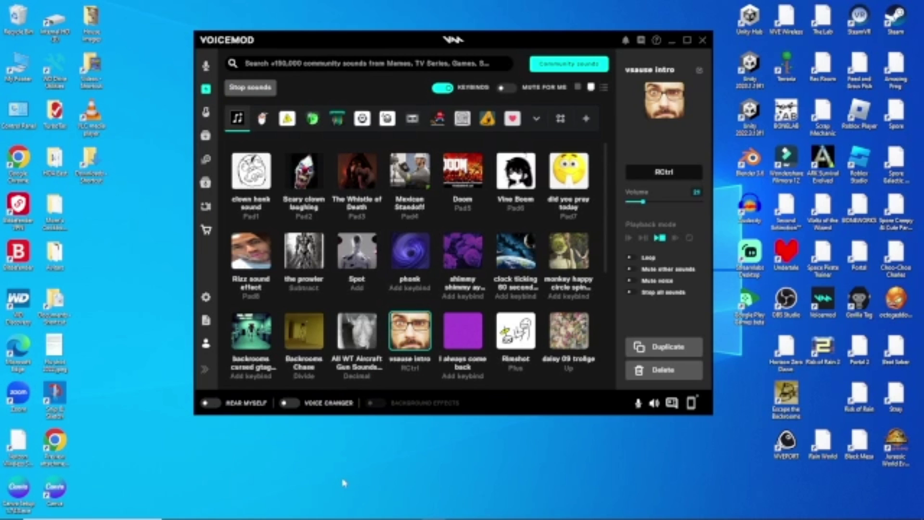
key(KP_8)
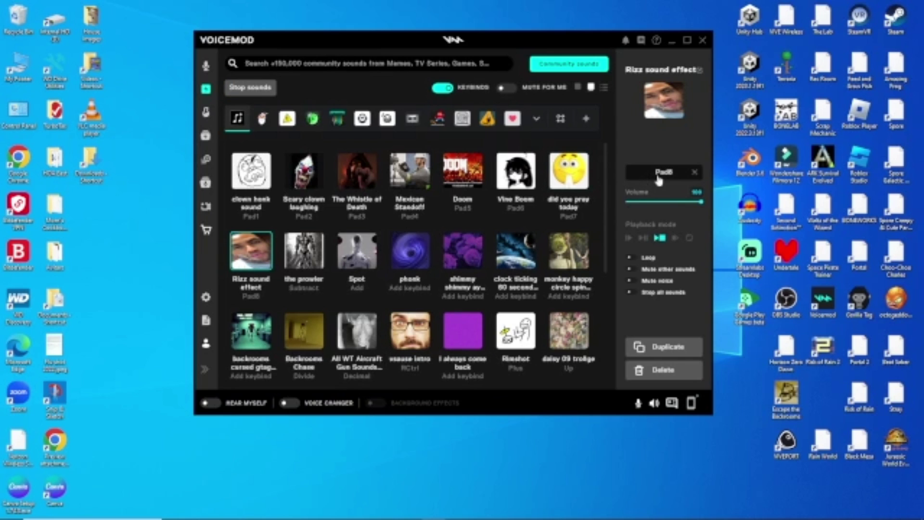
click(356, 182)
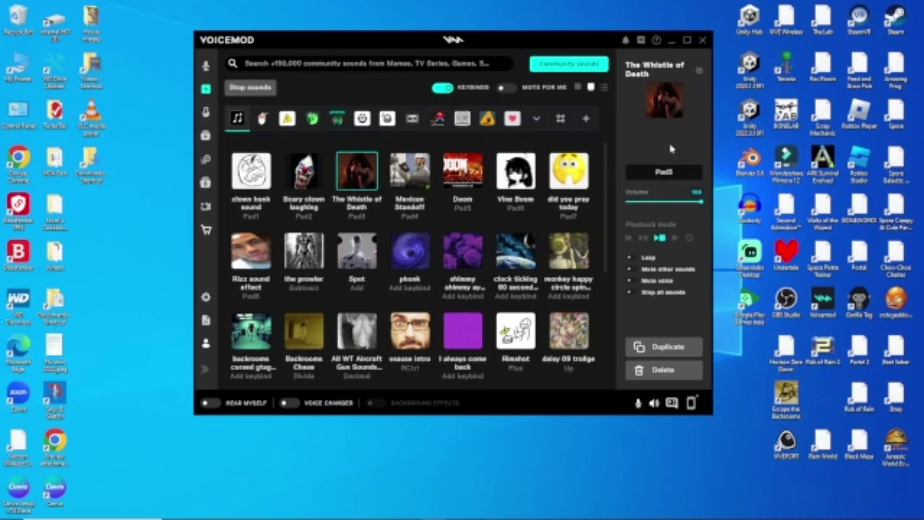
click(304, 171)
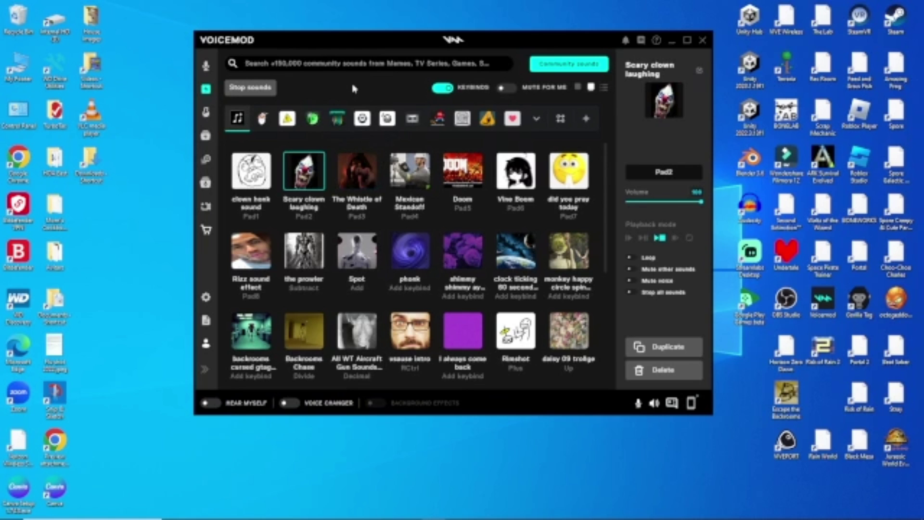
Browse the Prankster and FPS sound categories, then open the Community Sounds library
click(288, 118)
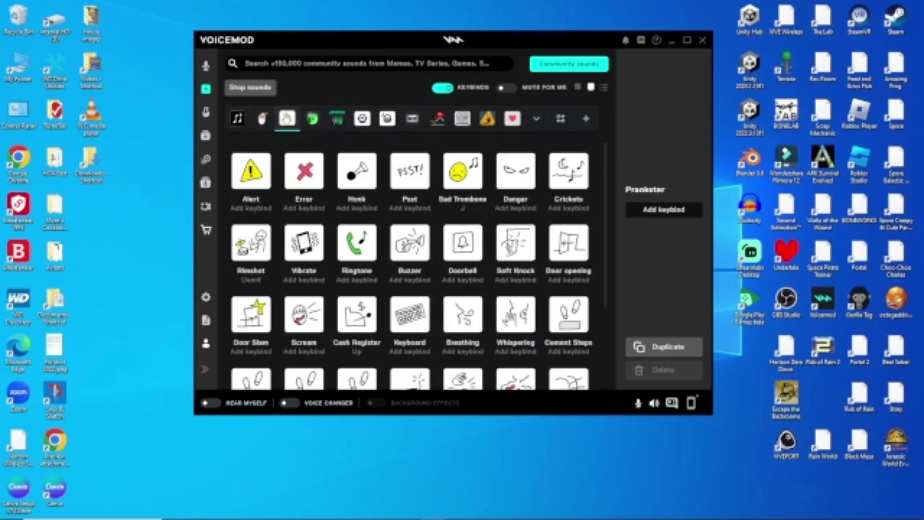
scroll(425, 172, down, 3)
scroll(425, 172, up, 3)
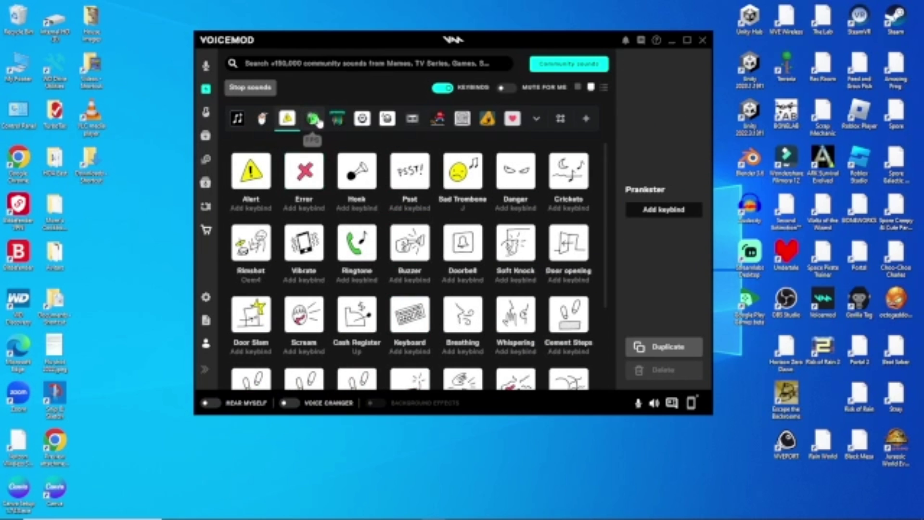
click(312, 121)
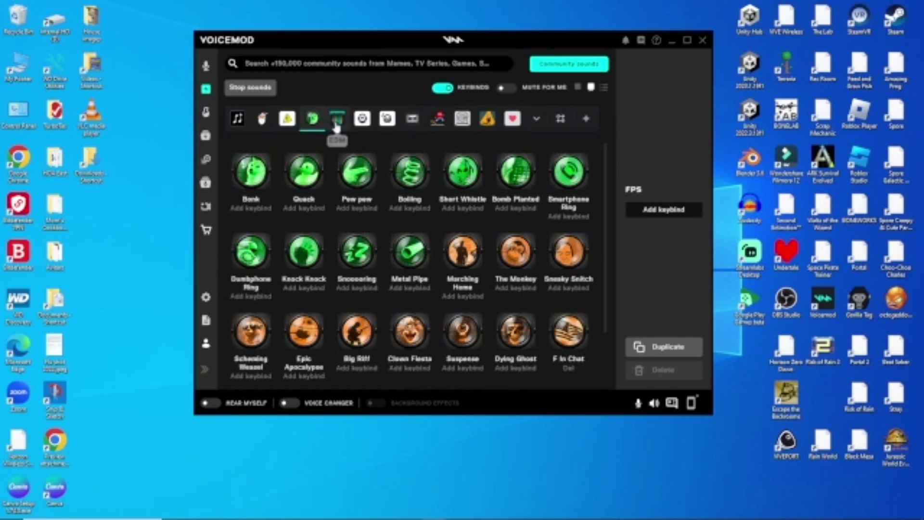
click(287, 119)
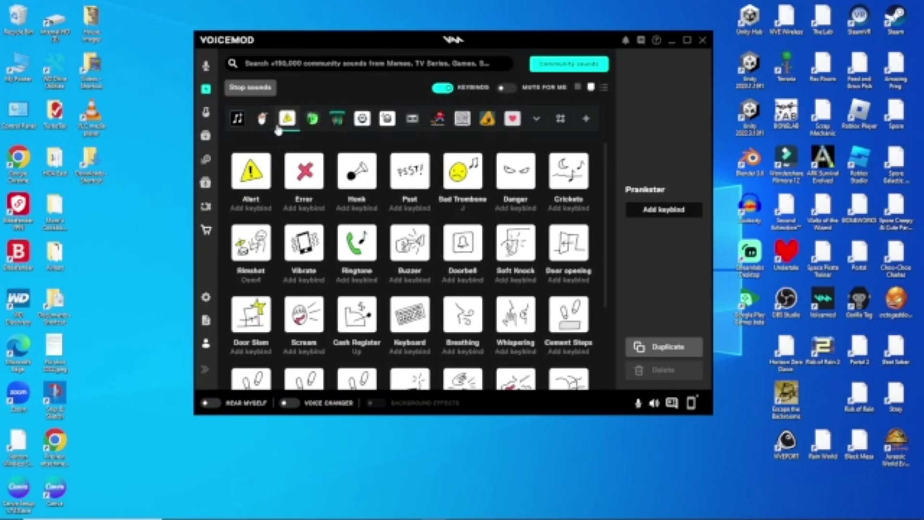
click(208, 137)
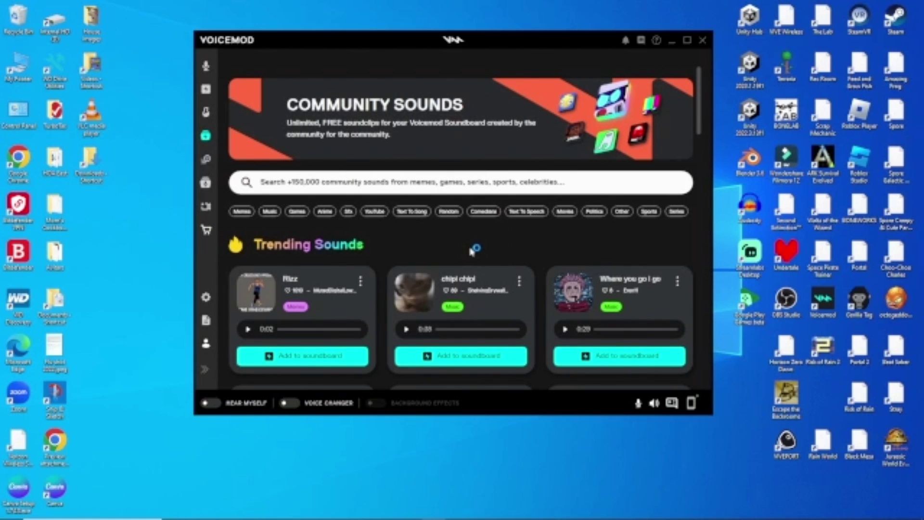
Scroll through the Trending Sounds list and preview the chipi chipi sound
scroll(483, 250, down, 3)
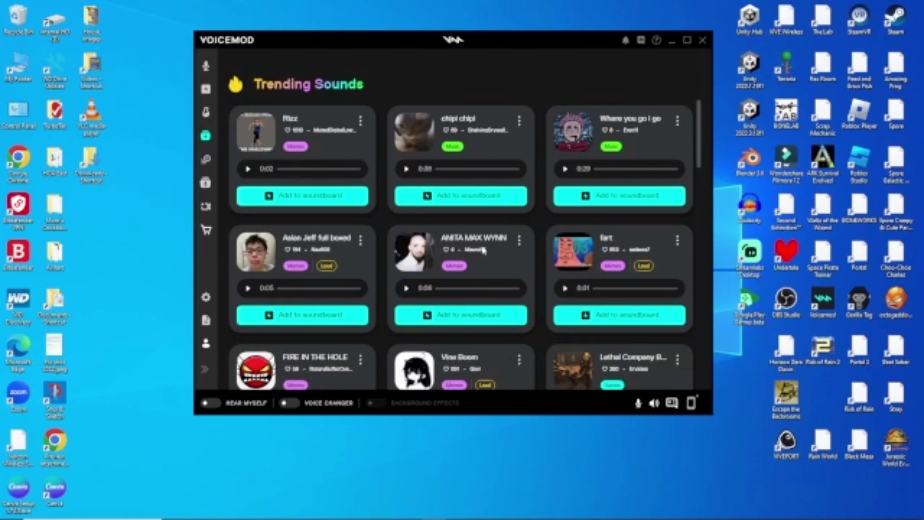
scroll(483, 249, down, 3)
scroll(474, 299, down, 3)
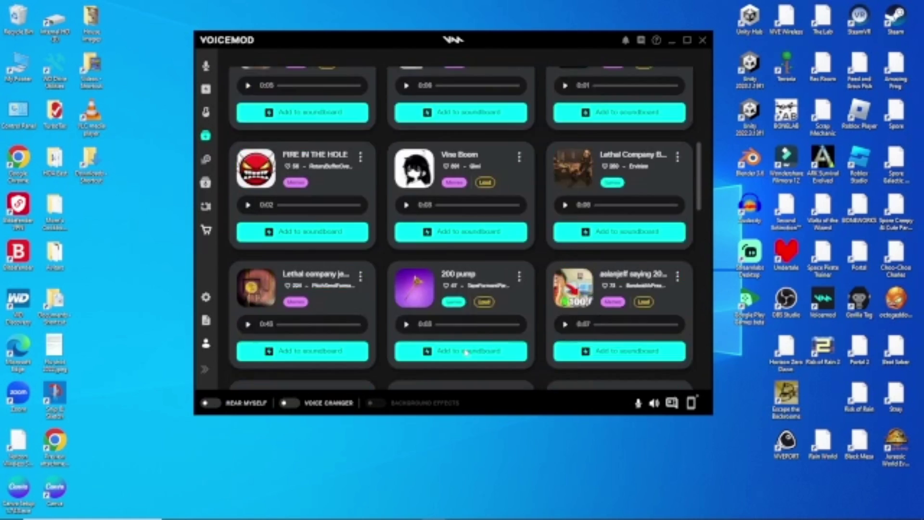
scroll(463, 337, down, 6)
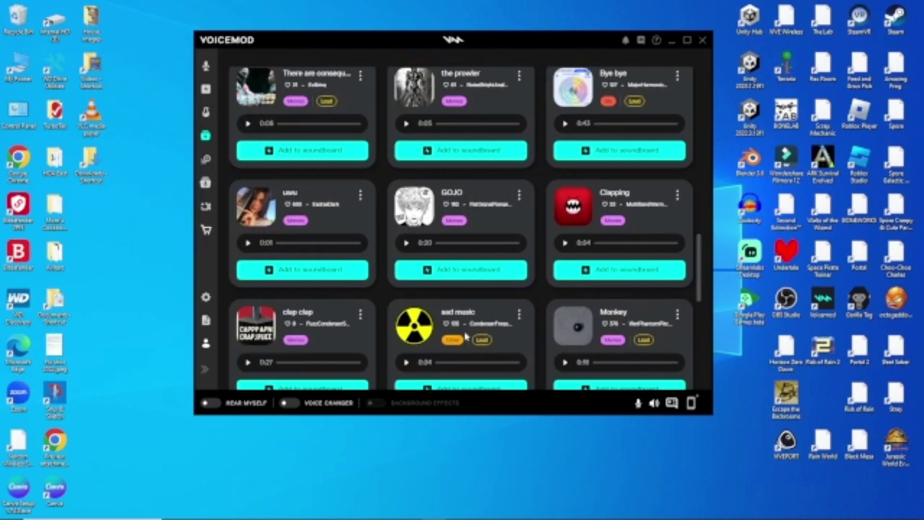
scroll(465, 335, down, 3)
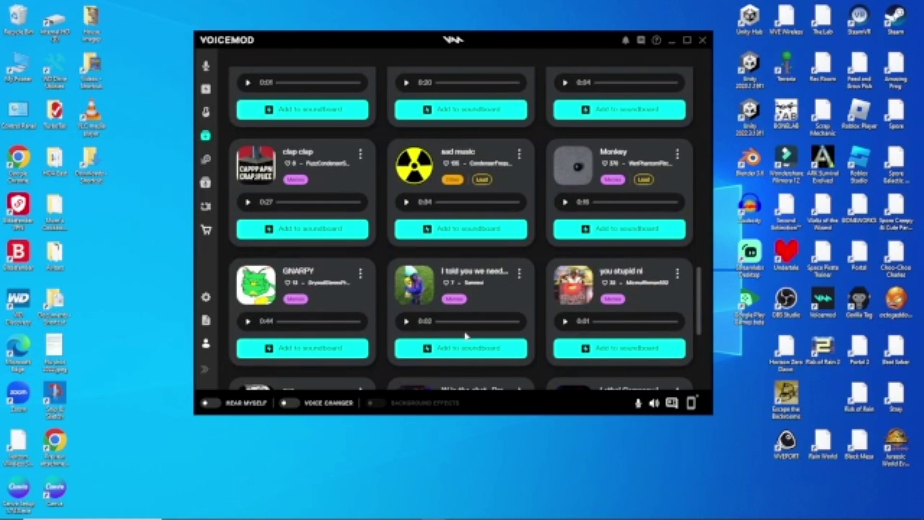
scroll(467, 327, up, 15)
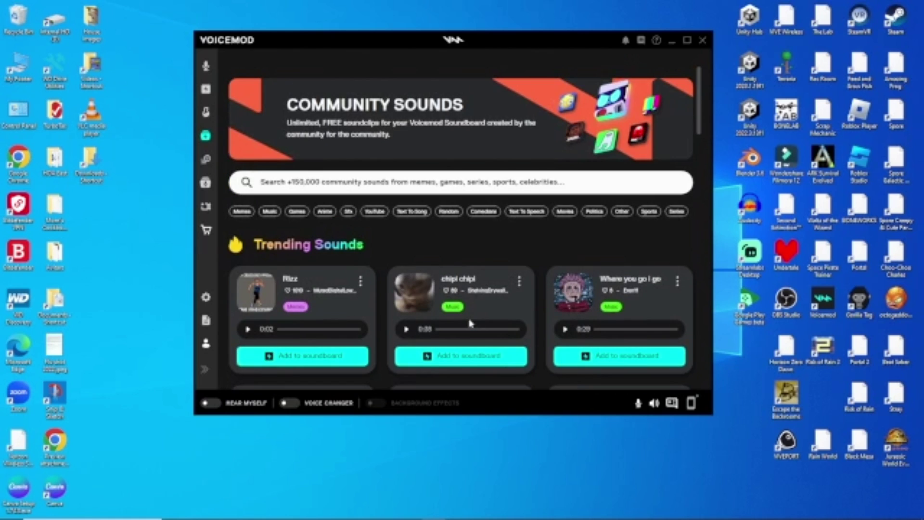
click(407, 331)
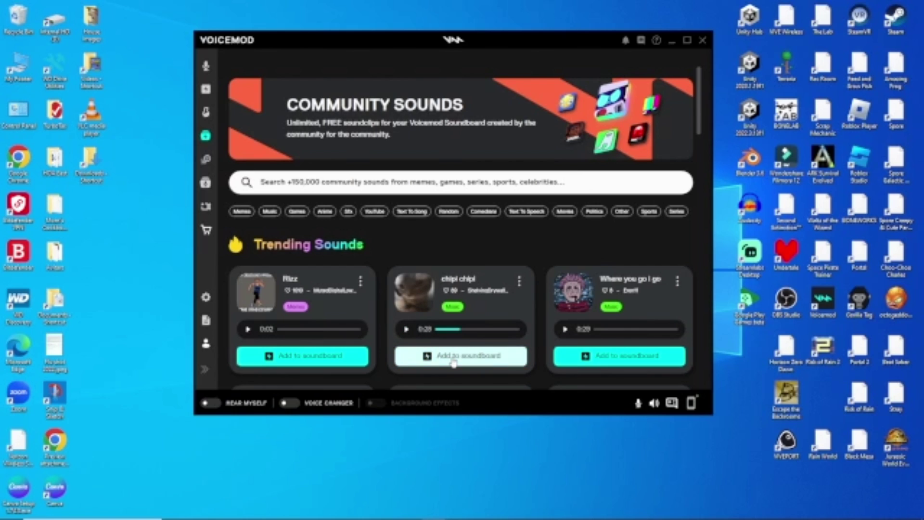
Browse the sounds in My Soundboard, then minimize Voicemod to the desktop
click(207, 89)
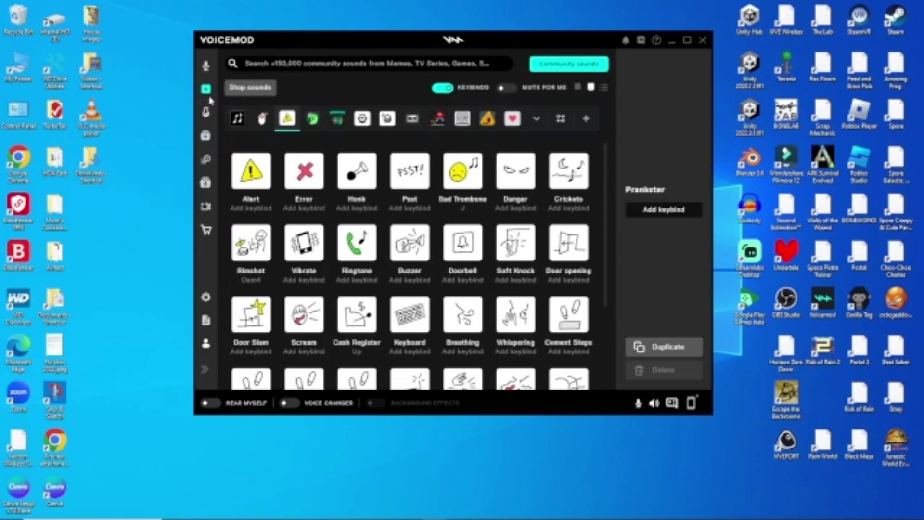
click(237, 118)
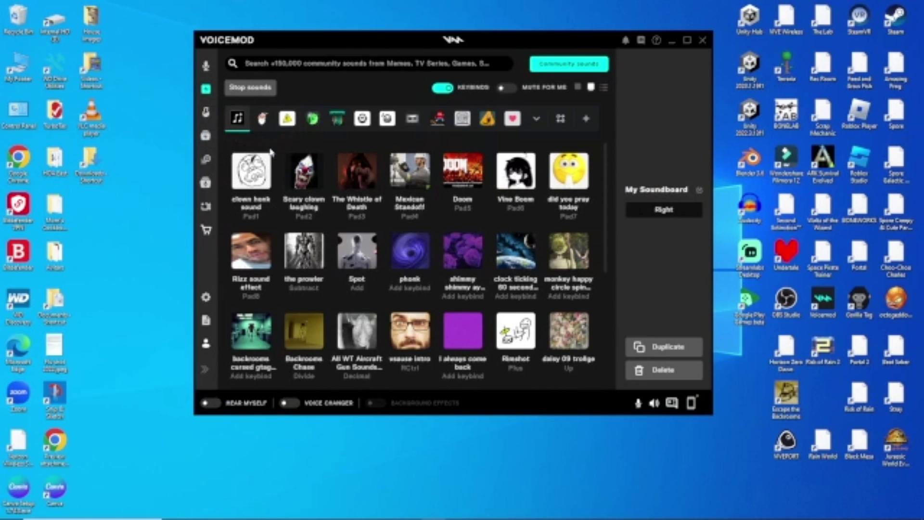
scroll(357, 216, down, 3)
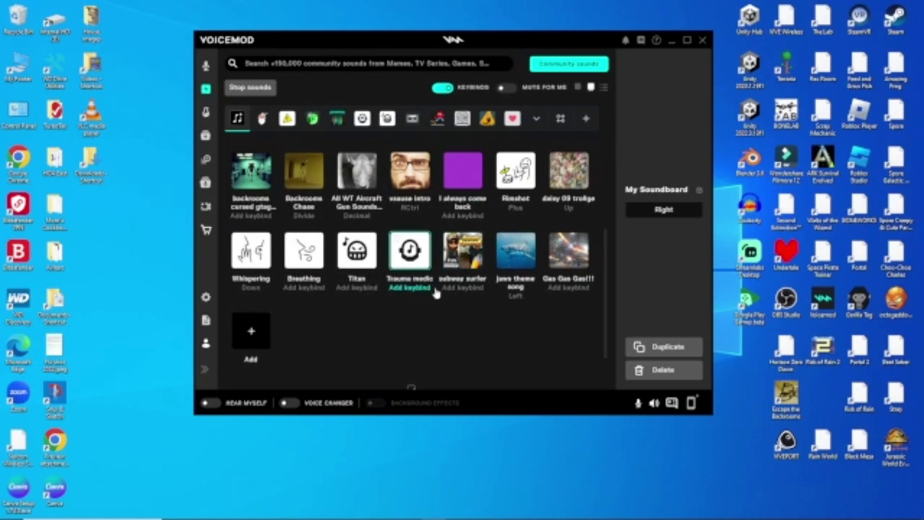
scroll(435, 293, up, 3)
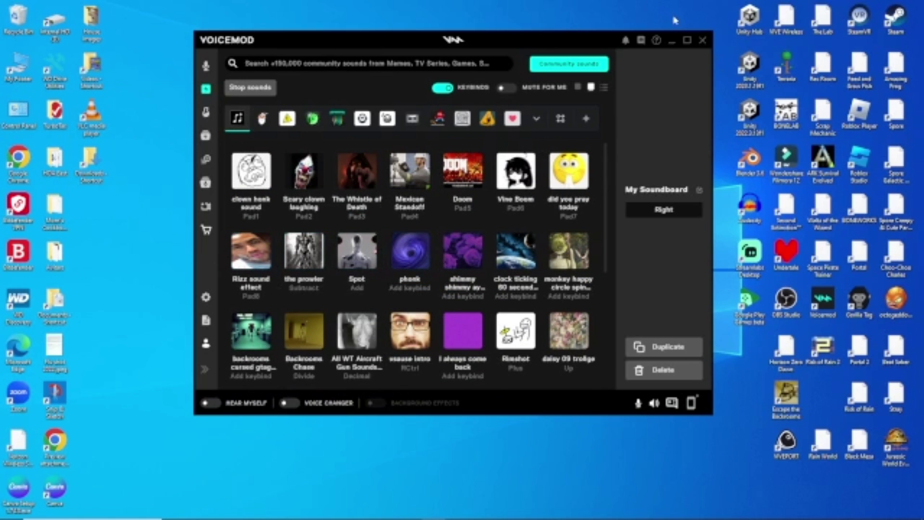
click(671, 40)
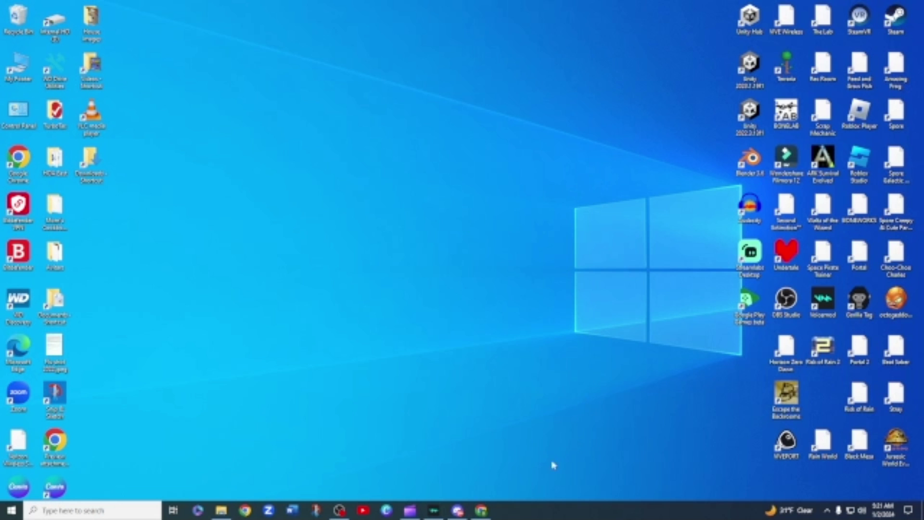
click(458, 510)
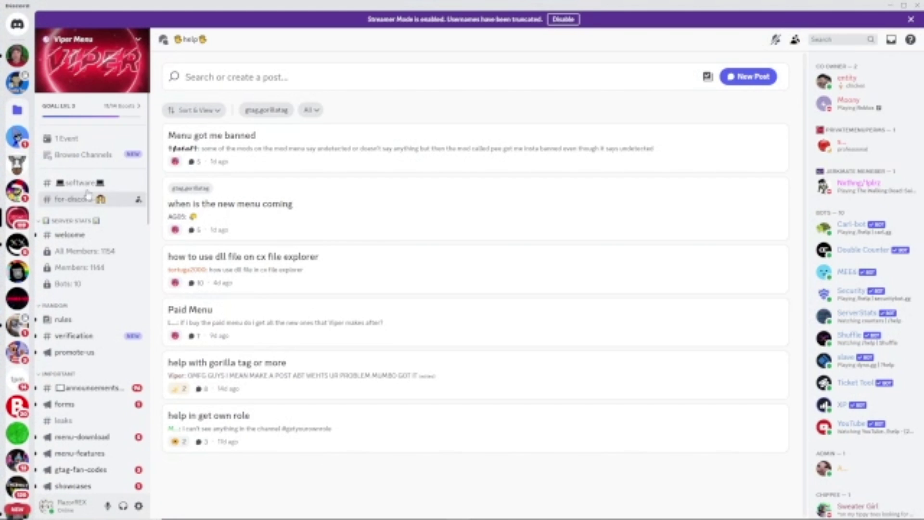
click(17, 81)
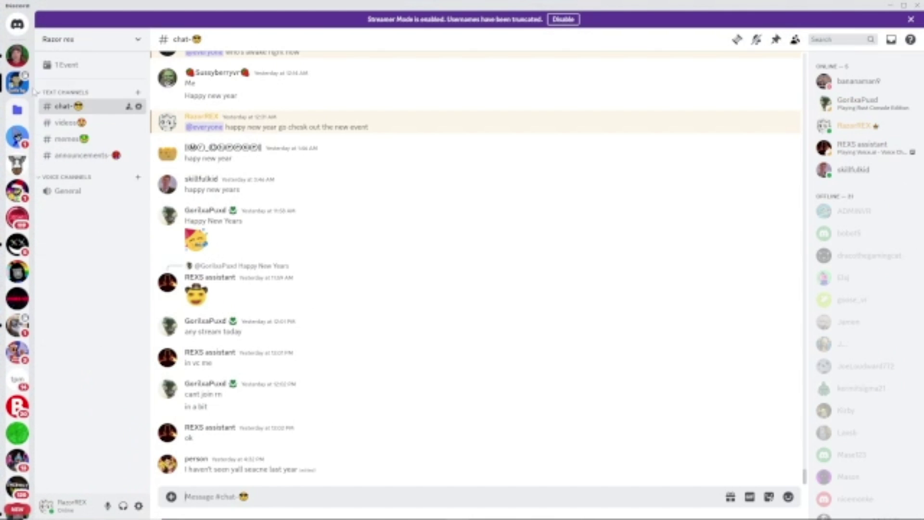
click(889, 5)
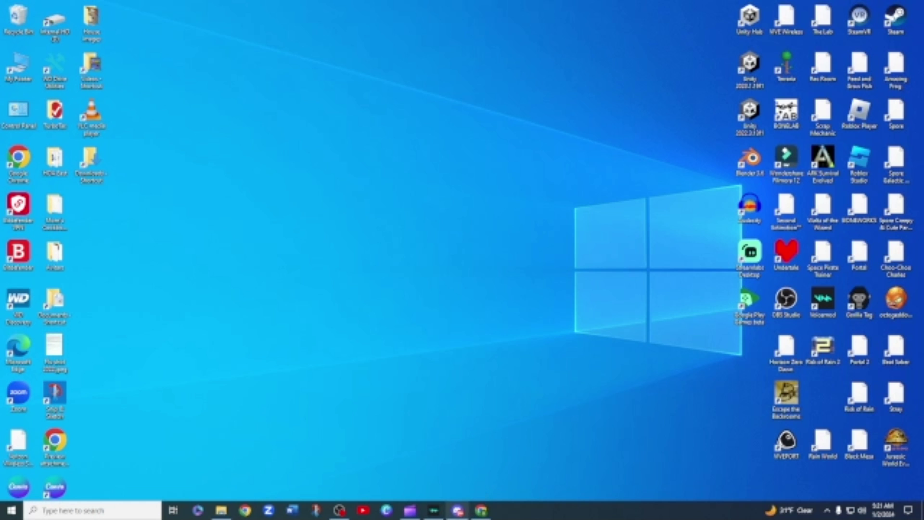
click(457, 510)
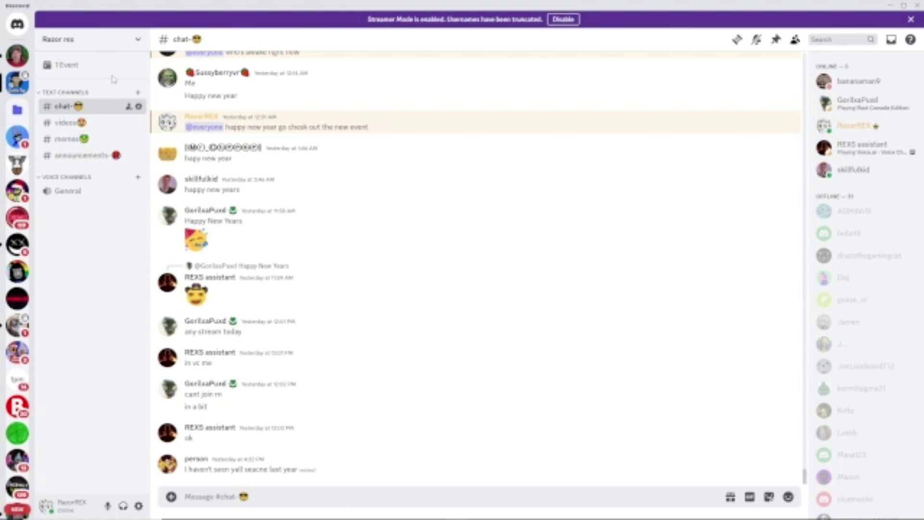
click(890, 6)
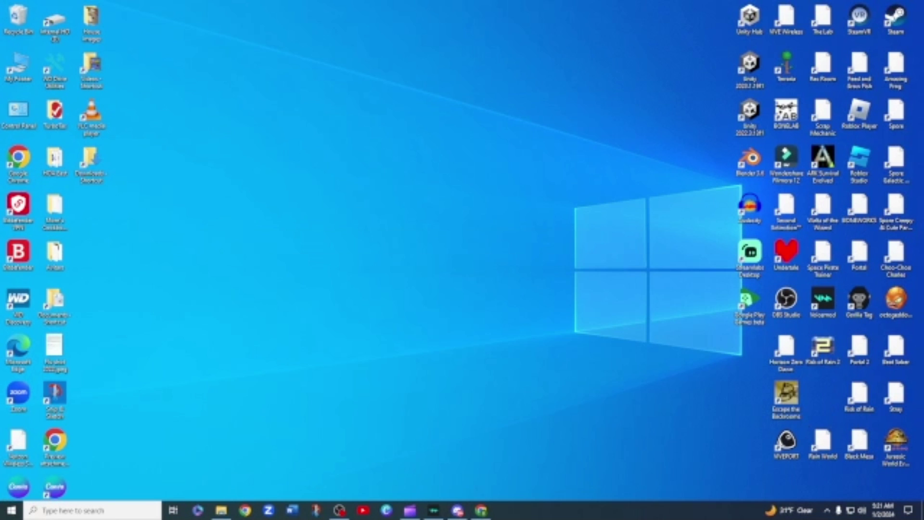